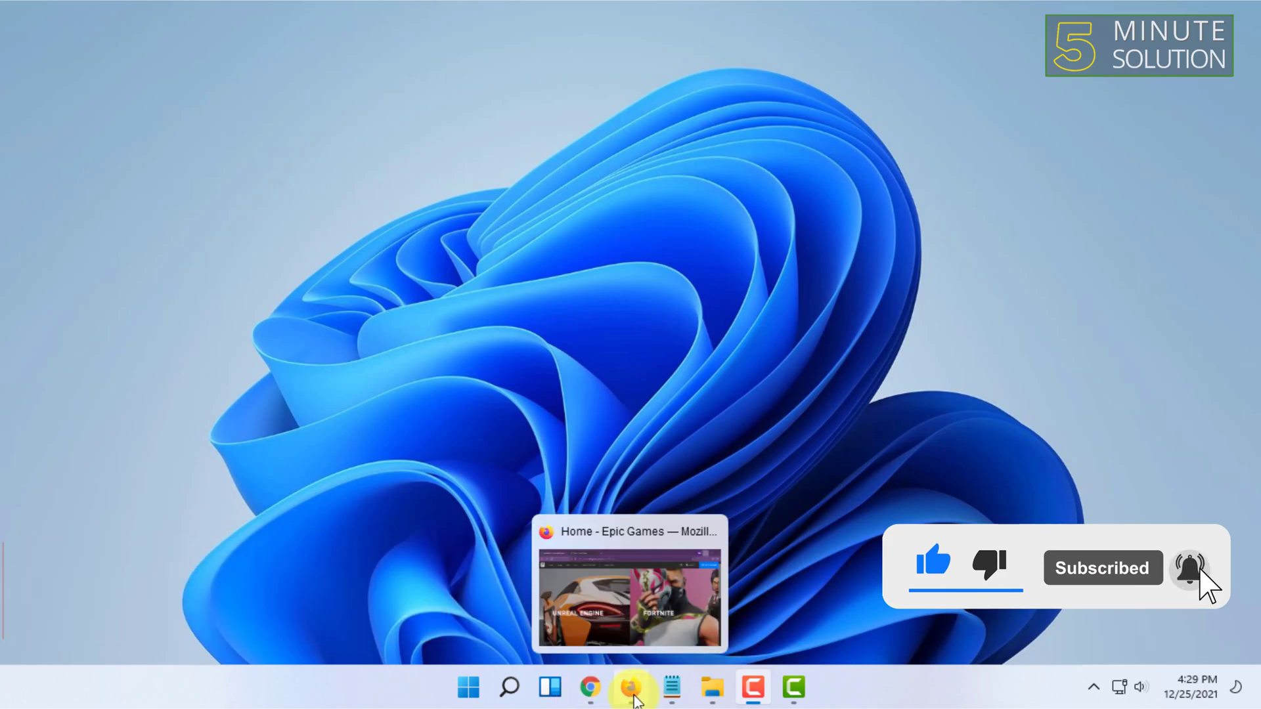
Bring Firefox back up and choose signing in with an Epic Games account
{"action": "left_click", "coordinate": [632, 693]}
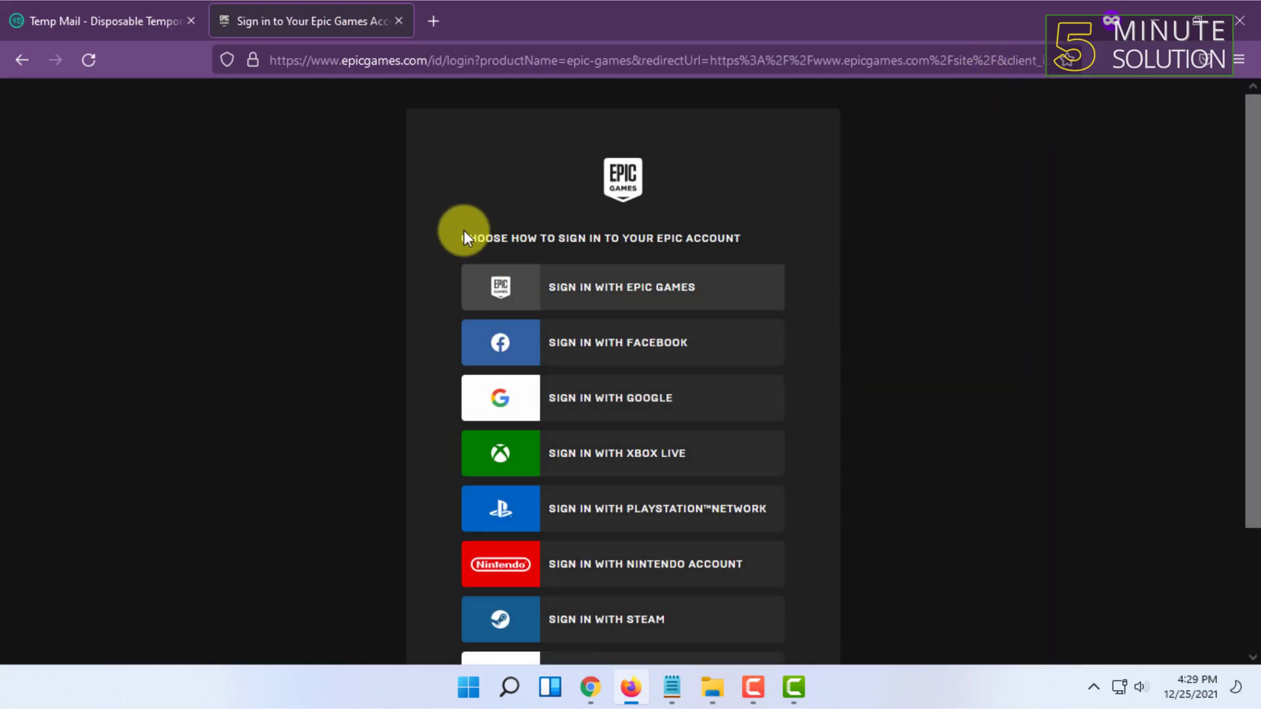
{"action": "left_click", "coordinate": [581, 299]}
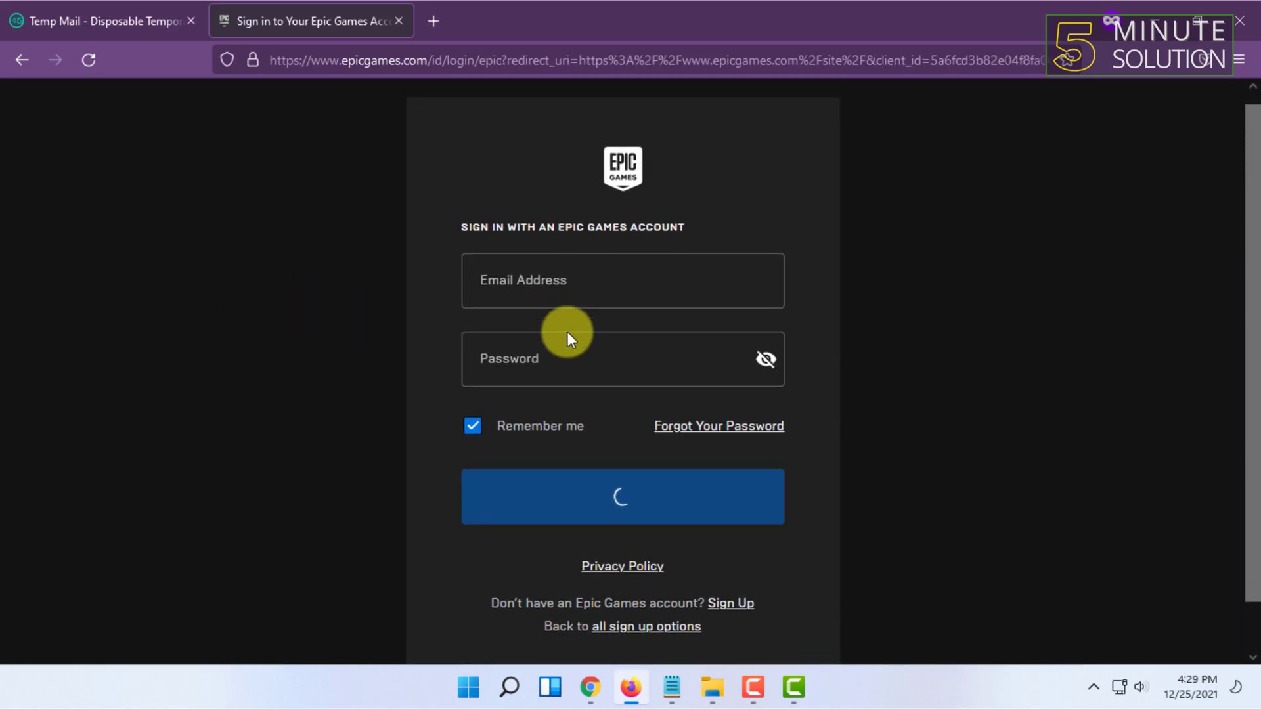
{"action": "scroll", "coordinate": [640, 361], "scroll_direction": "down", "scroll_amount": 1}
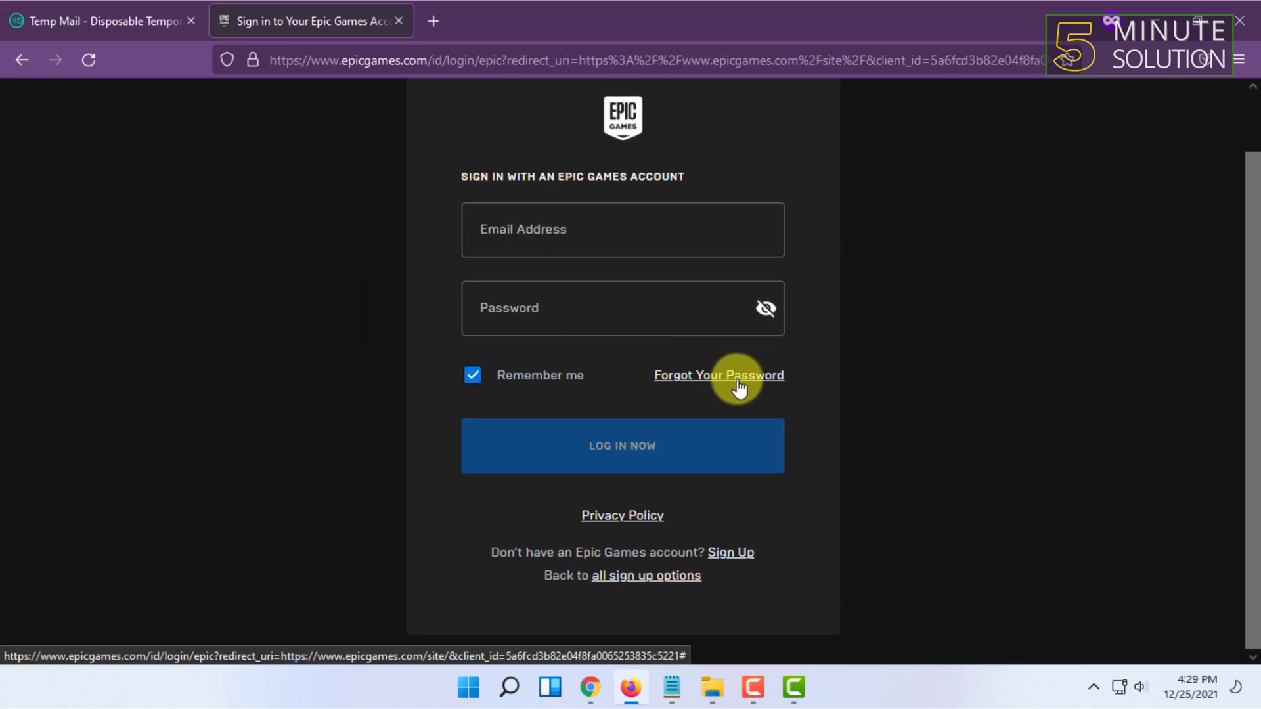
Start the forgotten-password reset and focus its email address field
{"action": "left_click", "coordinate": [718, 373]}
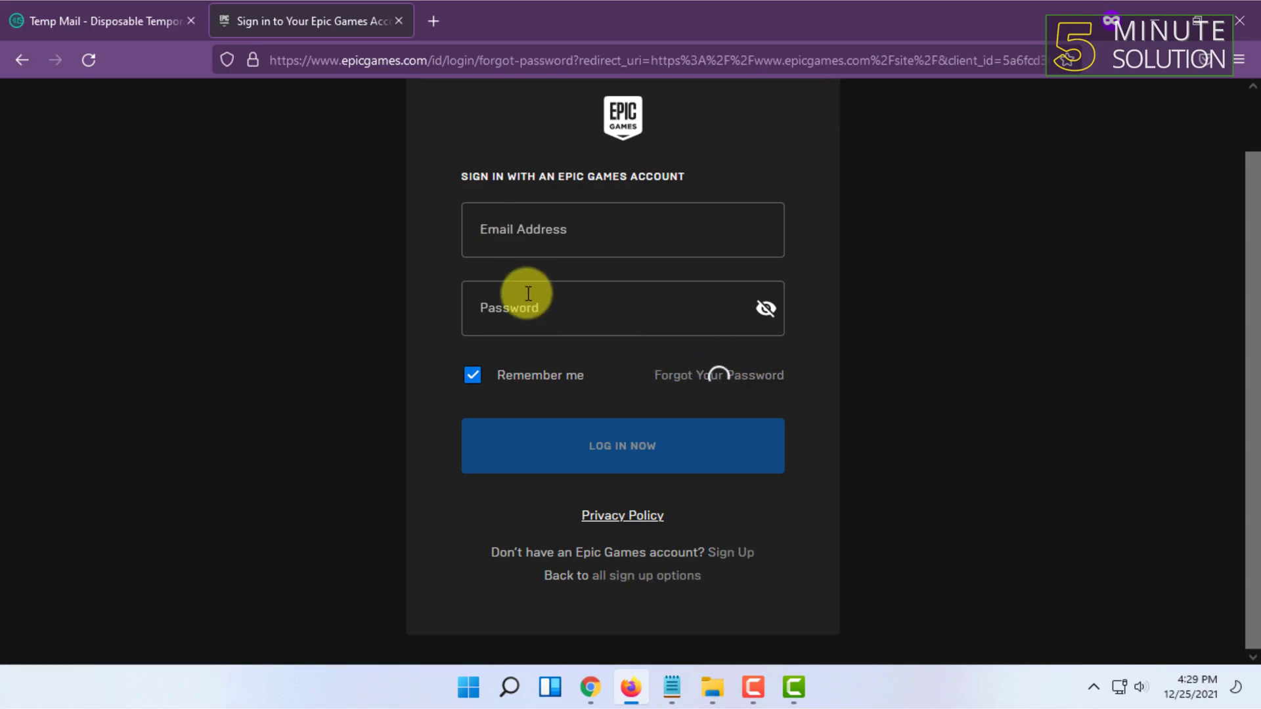
{"action": "left_click", "coordinate": [577, 389]}
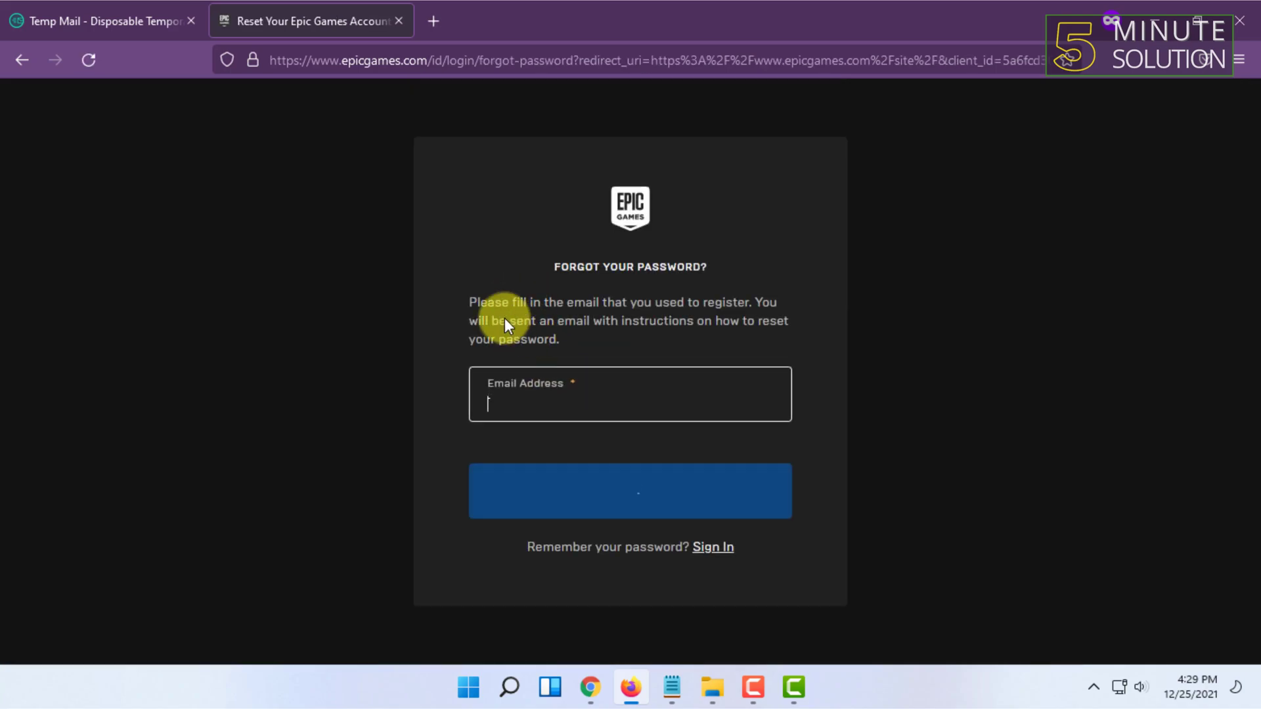
{"action": "left_click", "coordinate": [502, 309]}
{"action": "left_click", "coordinate": [516, 394]}
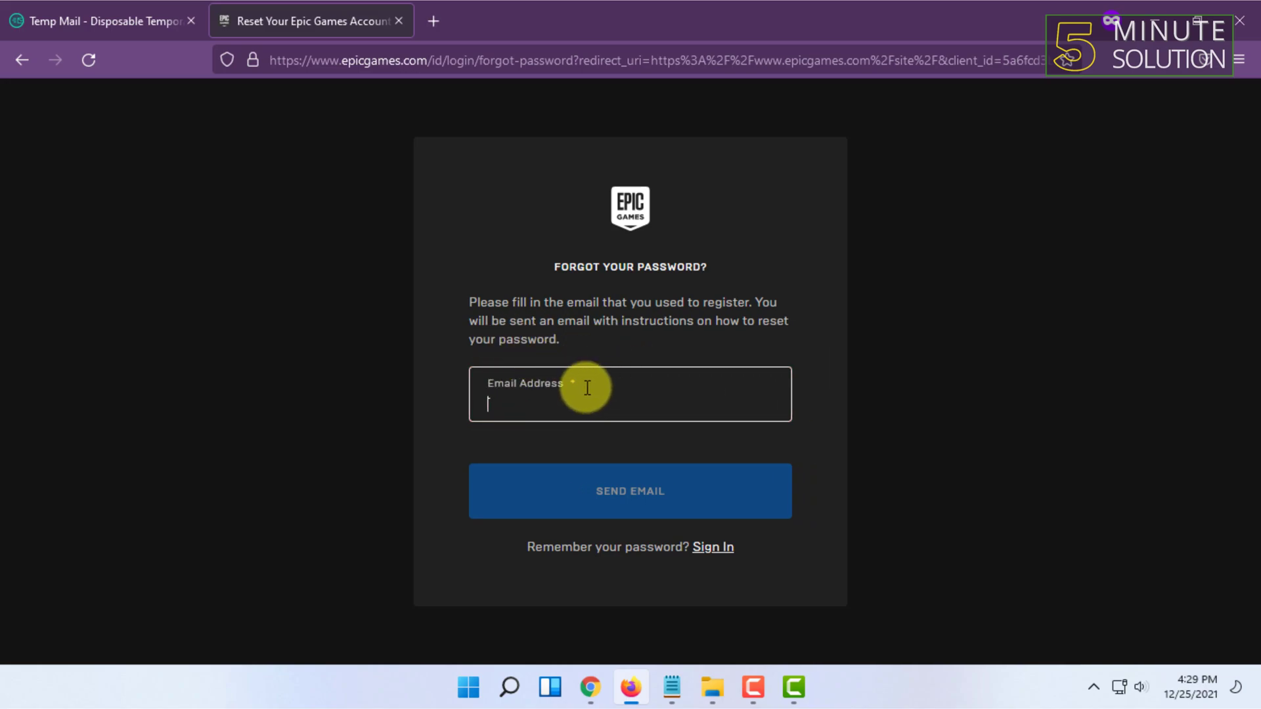
Copy the temporary address from Temp Mail and paste it into the reset form's email field
{"action": "left_click", "coordinate": [588, 691]}
{"action": "left_click", "coordinate": [806, 258]}
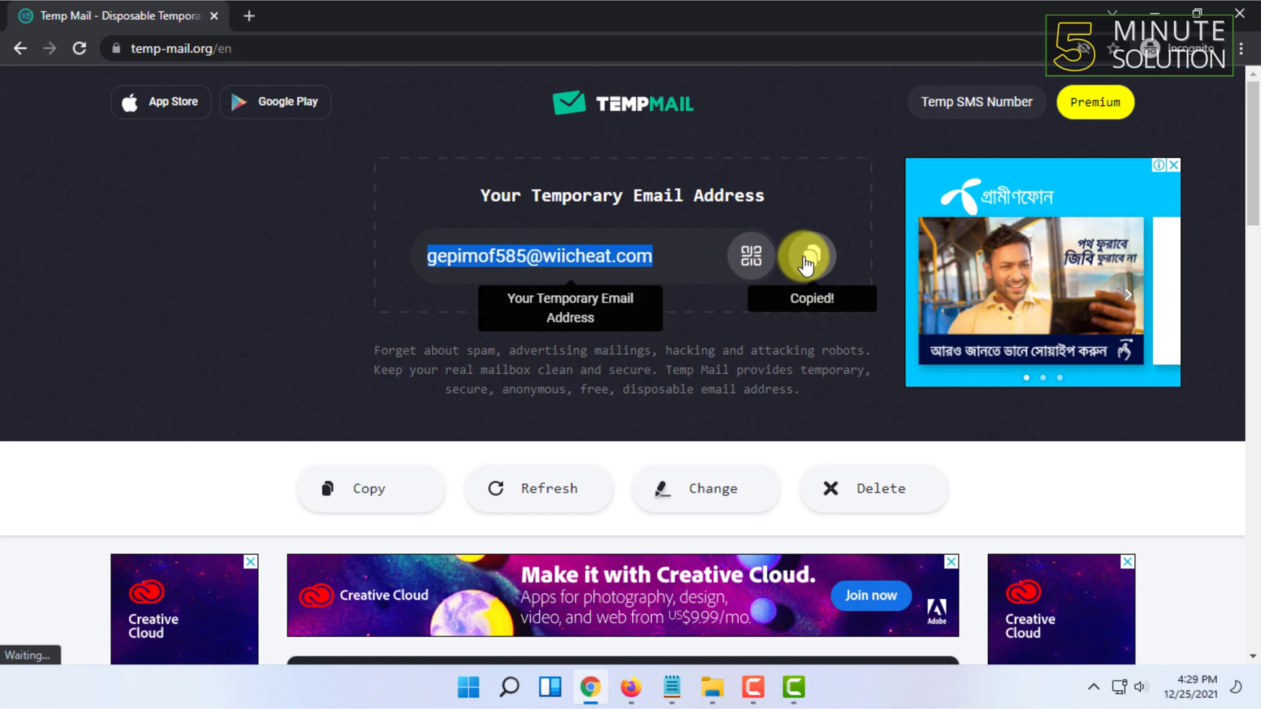
{"action": "left_click", "coordinate": [1153, 6]}
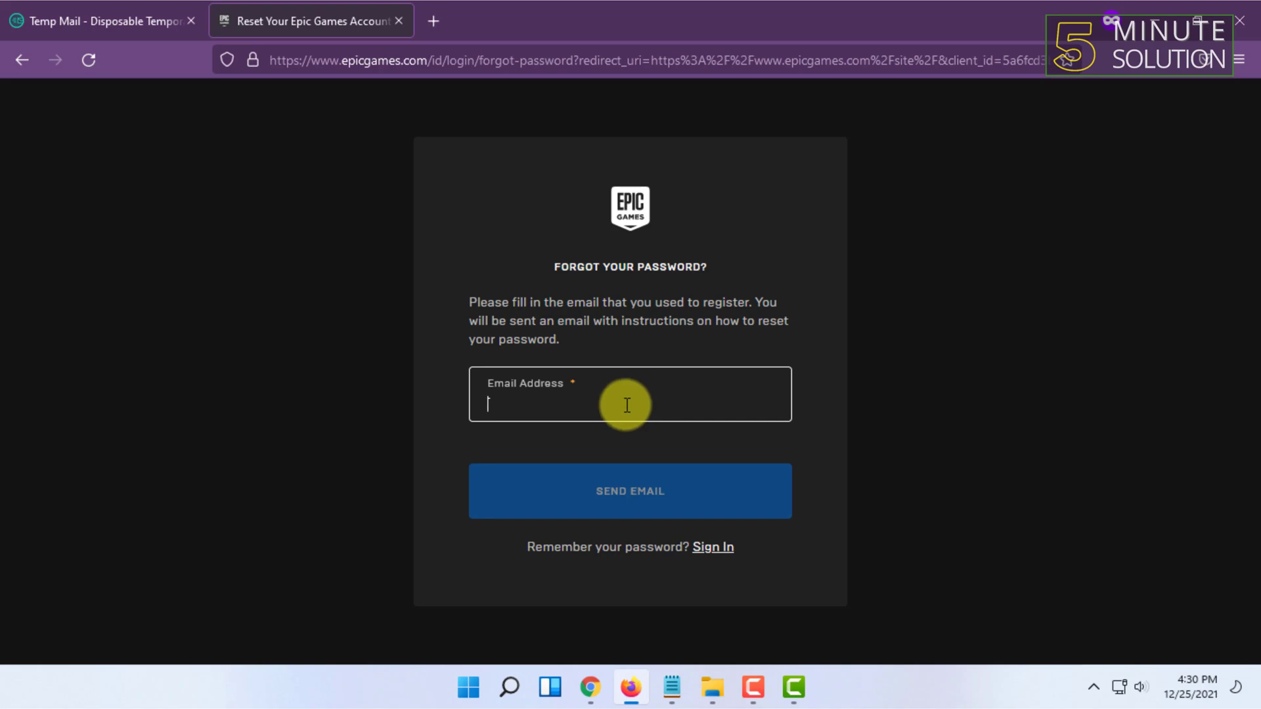
{"action": "right_click", "coordinate": [627, 405]}
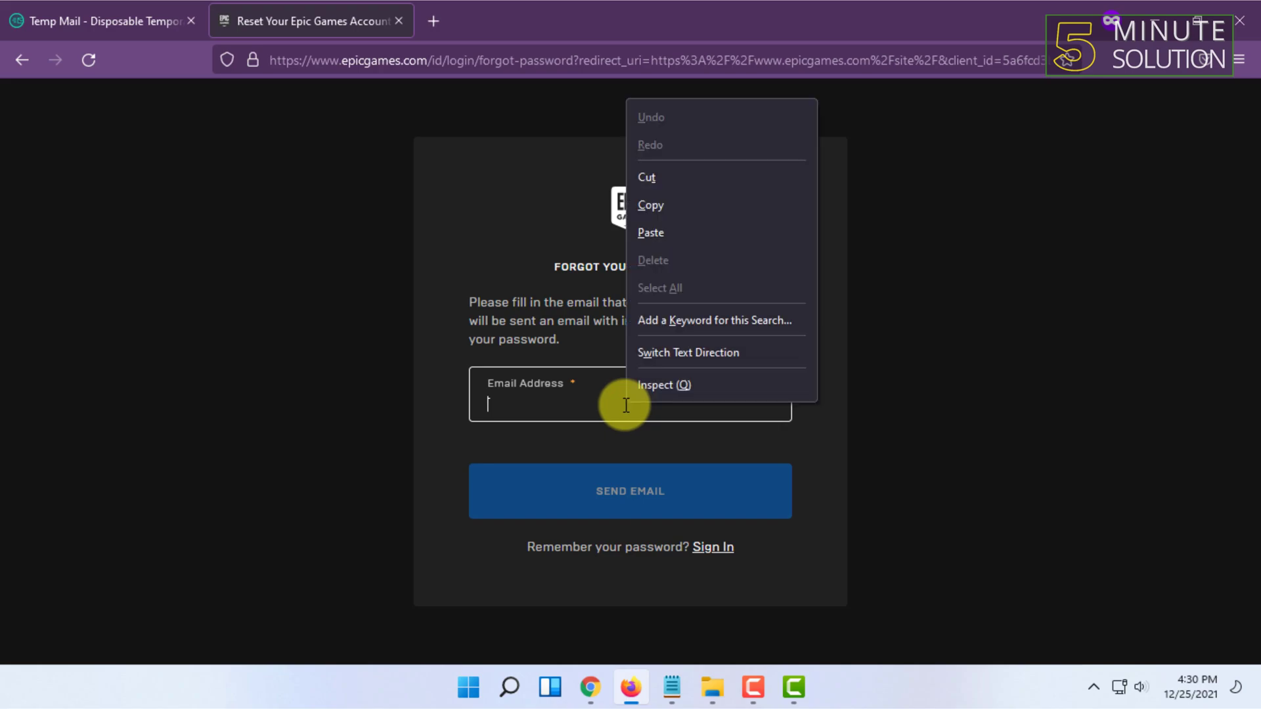
{"action": "left_click", "coordinate": [676, 226]}
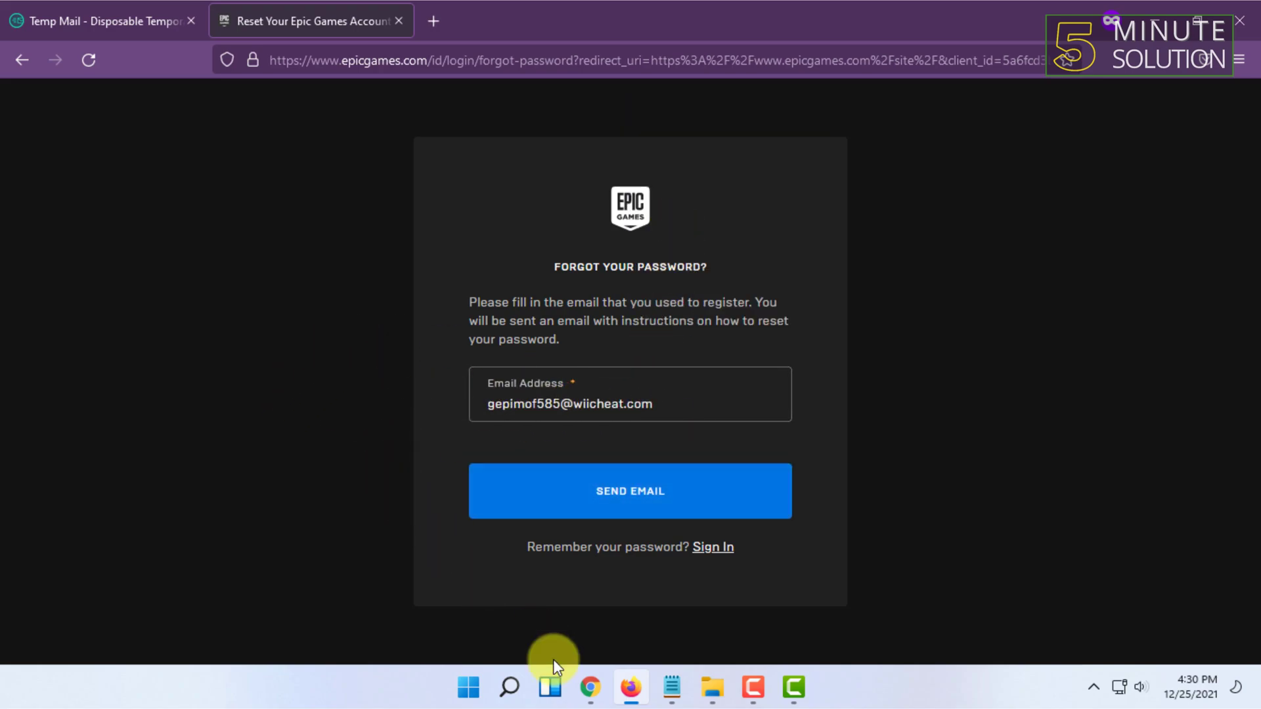
Send the reset email to the temporary address, passing the image captcha check
{"action": "left_click", "coordinate": [594, 696]}
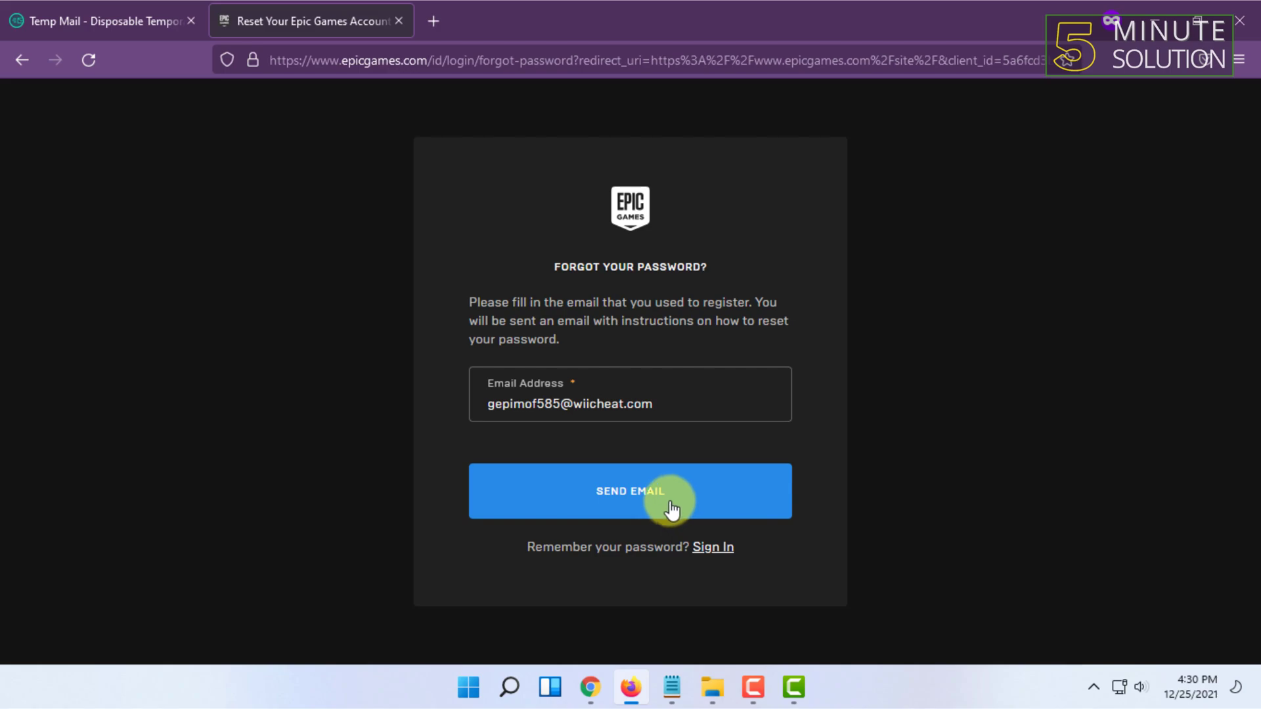
{"action": "left_click", "coordinate": [628, 500]}
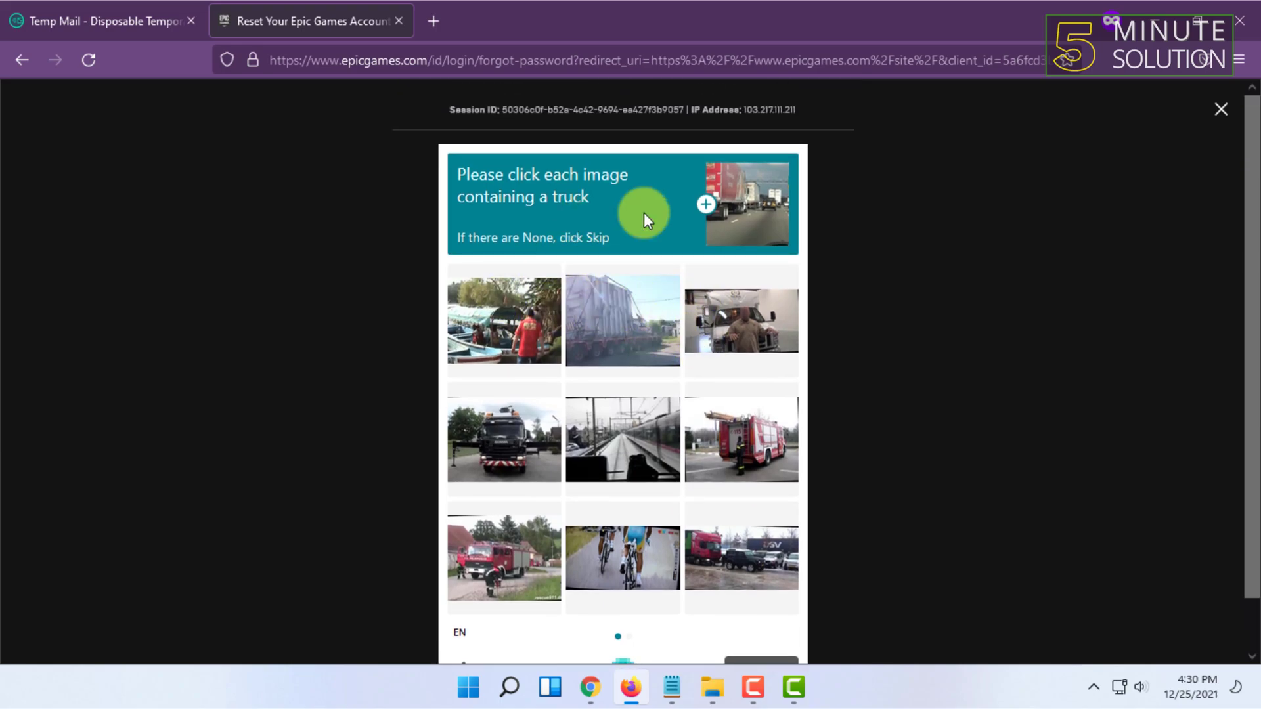
{"action": "scroll", "coordinate": [558, 437], "scroll_direction": "down", "scroll_amount": 1}
{"action": "scroll", "coordinate": [509, 500], "scroll_direction": "up", "scroll_amount": 1}
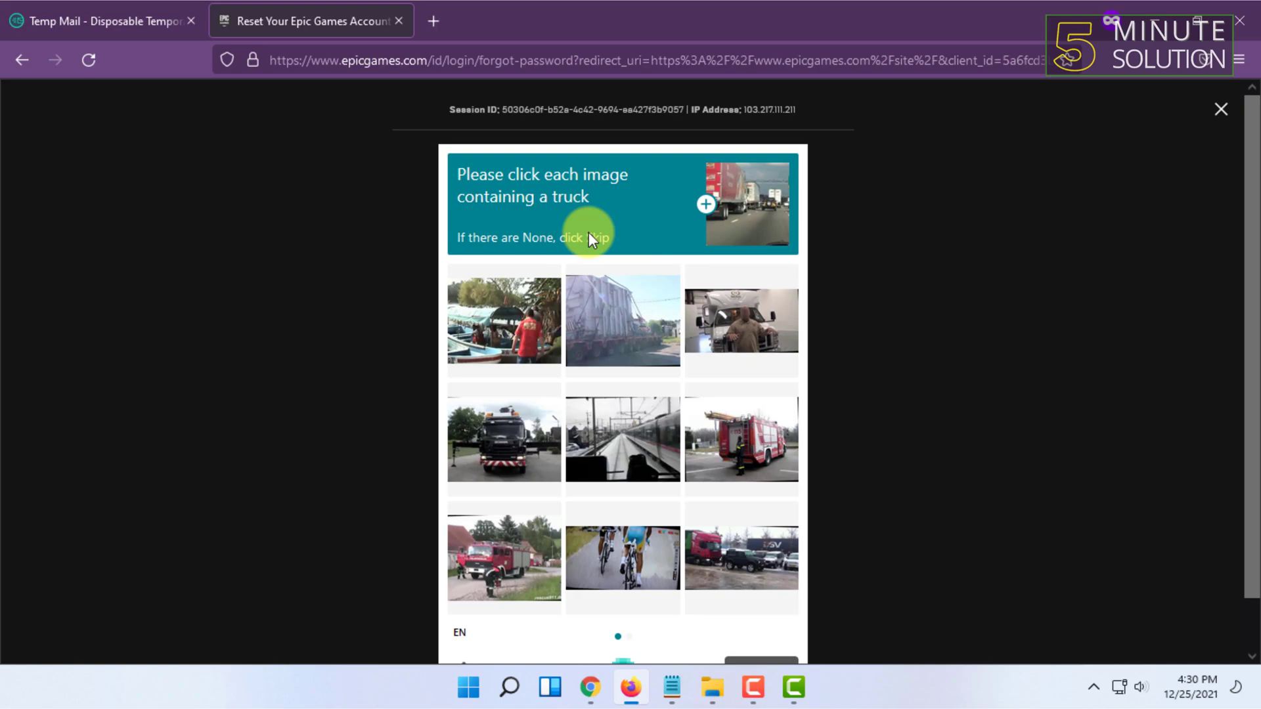
{"action": "scroll", "coordinate": [699, 407], "scroll_direction": "down", "scroll_amount": 1}
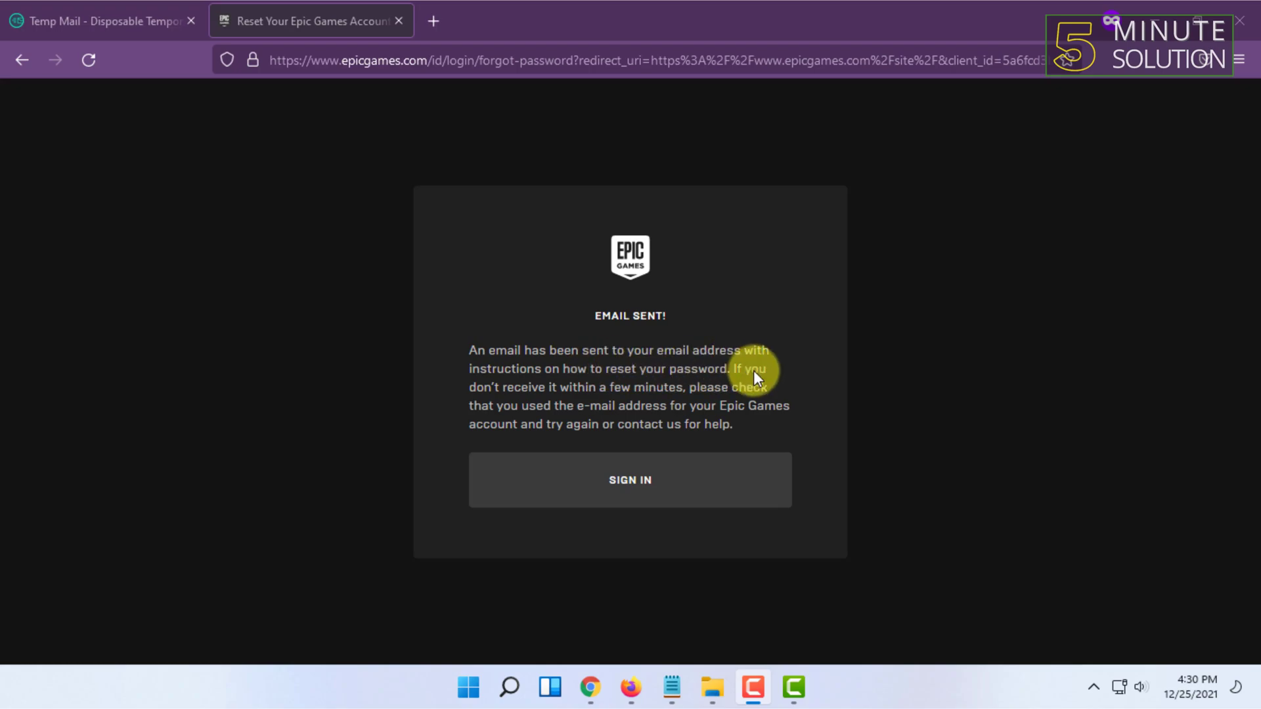
Open the Epic Games Password Reset email in Temp Mail and follow its reset URL
{"action": "left_click", "coordinate": [590, 687]}
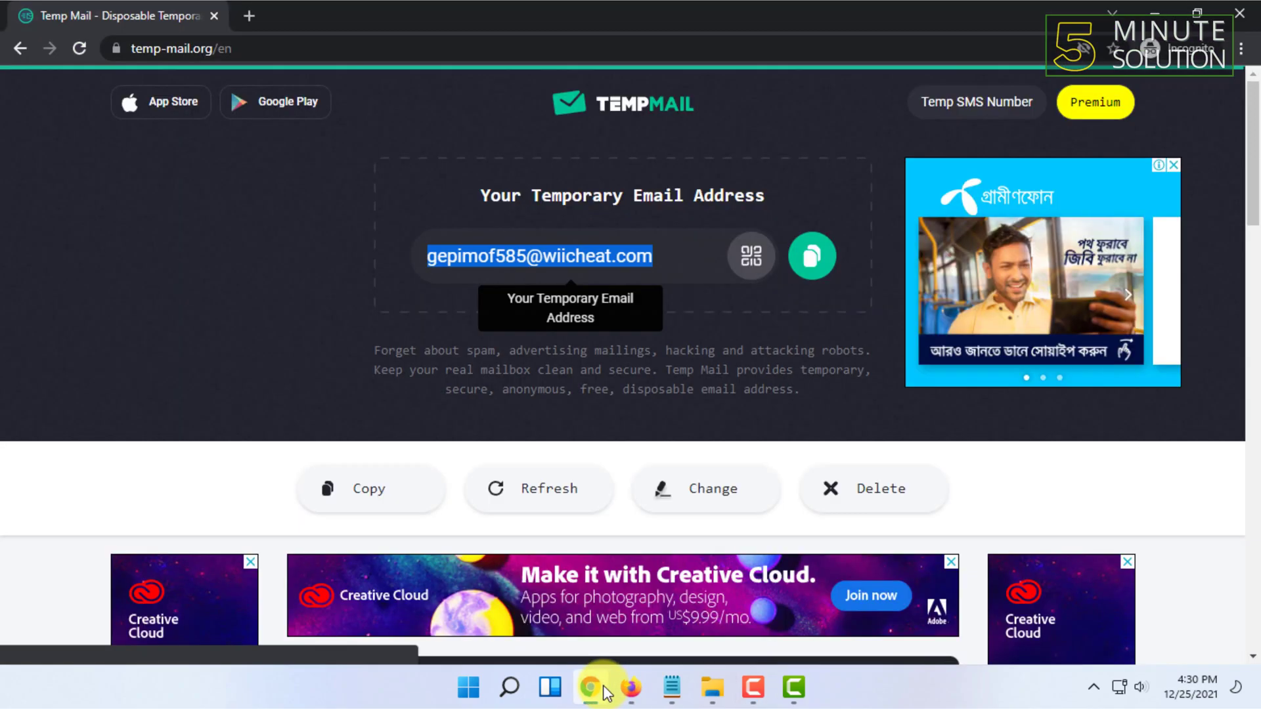
{"action": "scroll", "coordinate": [297, 372], "scroll_direction": "down", "scroll_amount": 8}
{"action": "scroll", "coordinate": [342, 381], "scroll_direction": "up", "scroll_amount": 3}
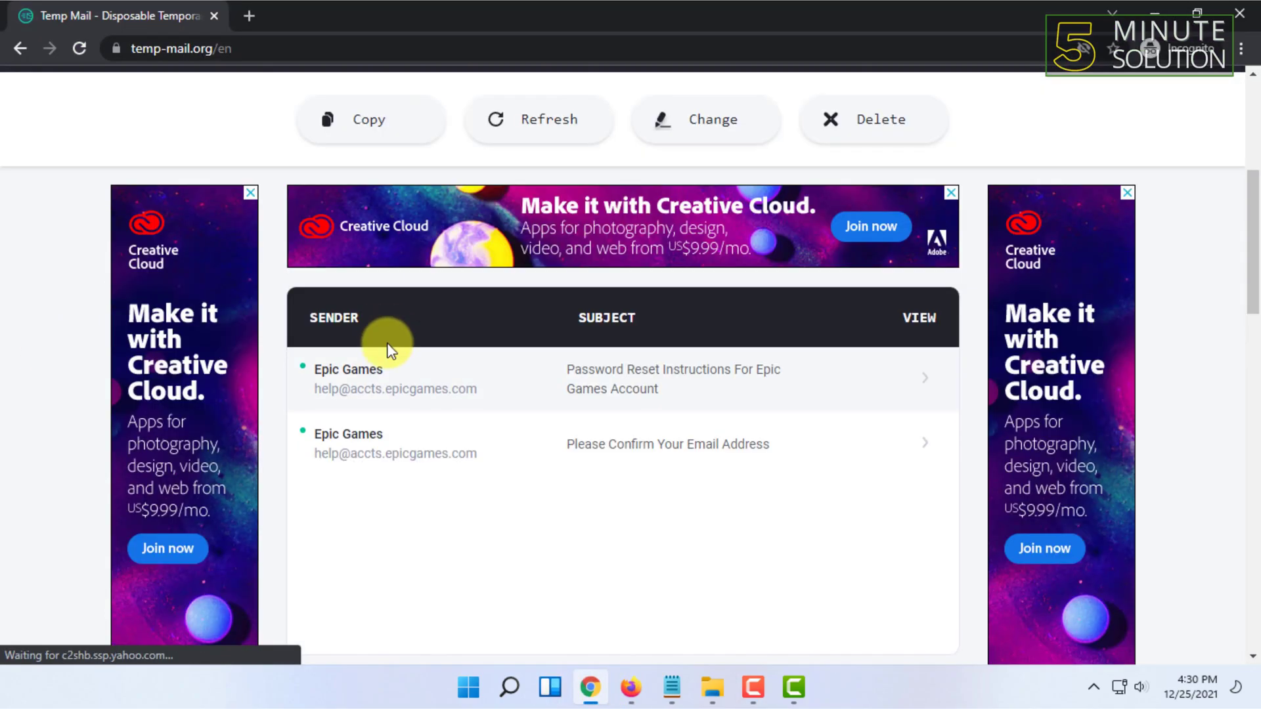
{"action": "left_click", "coordinate": [376, 386]}
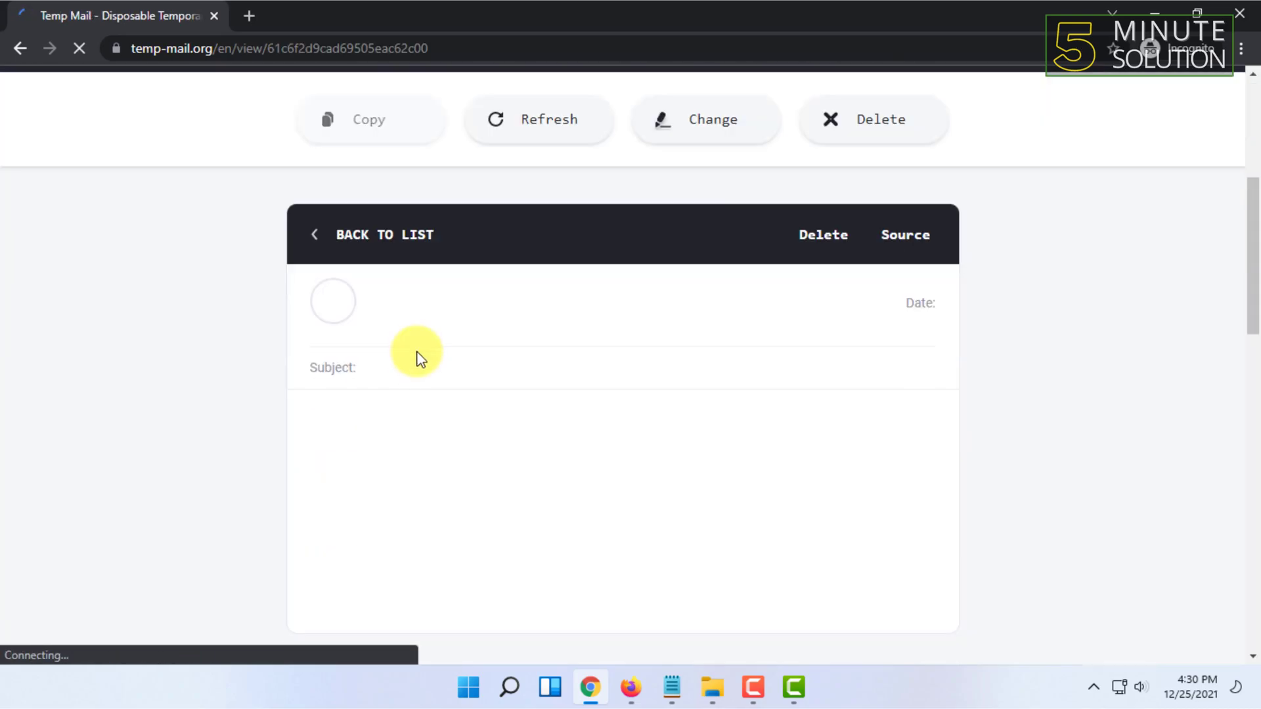
{"action": "scroll", "coordinate": [453, 394], "scroll_direction": "down", "scroll_amount": 1}
{"action": "scroll", "coordinate": [641, 278], "scroll_direction": "down", "scroll_amount": 3}
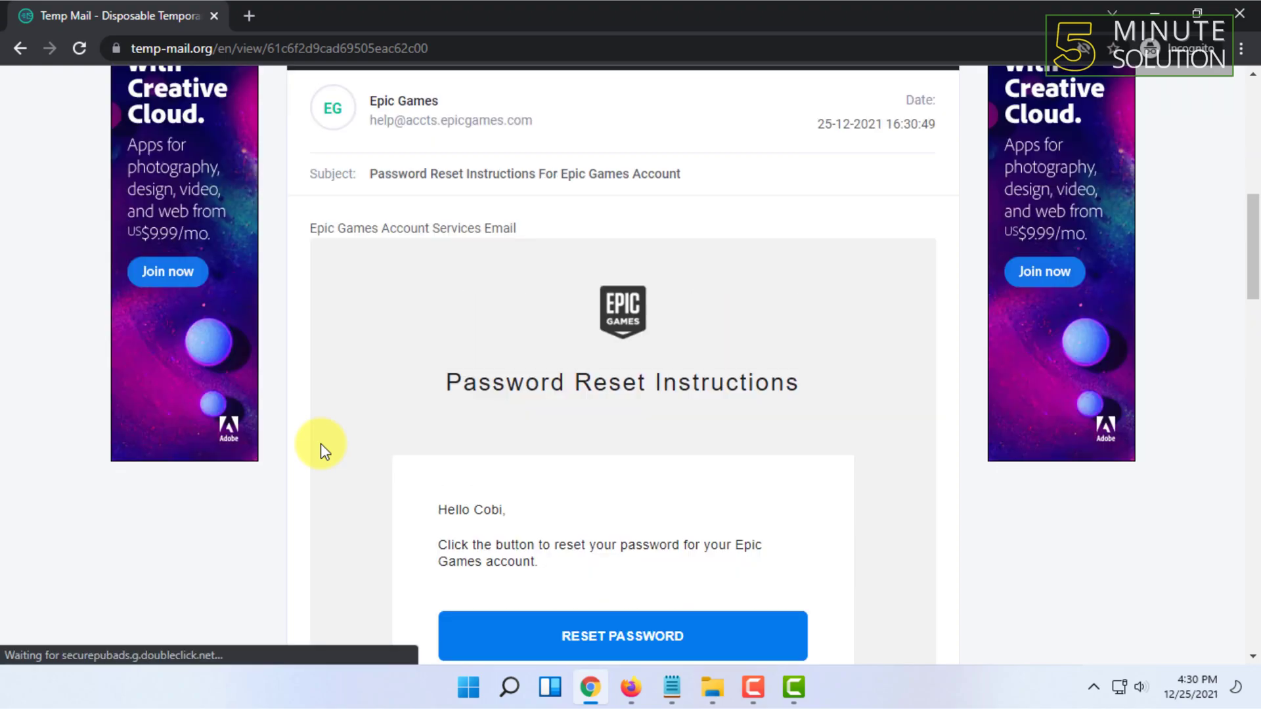
{"action": "scroll", "coordinate": [531, 394], "scroll_direction": "down", "scroll_amount": 4}
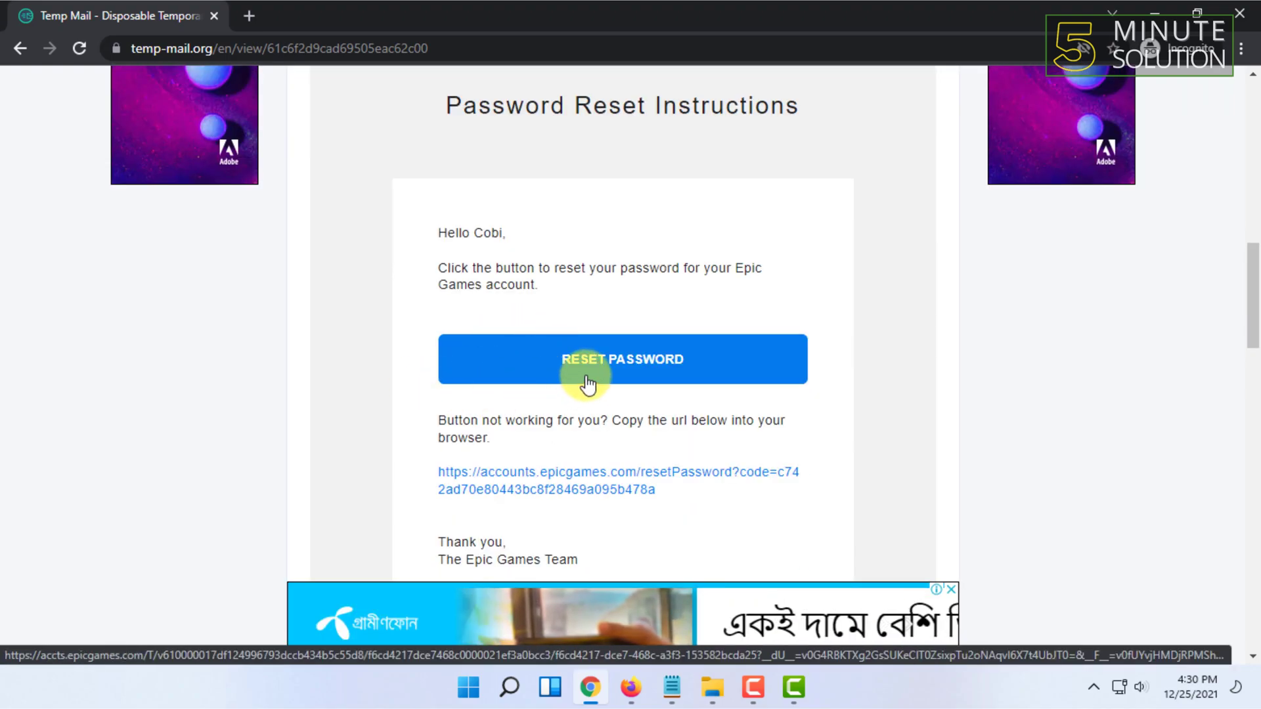
{"action": "scroll", "coordinate": [105, 316], "scroll_direction": "down", "scroll_amount": 3}
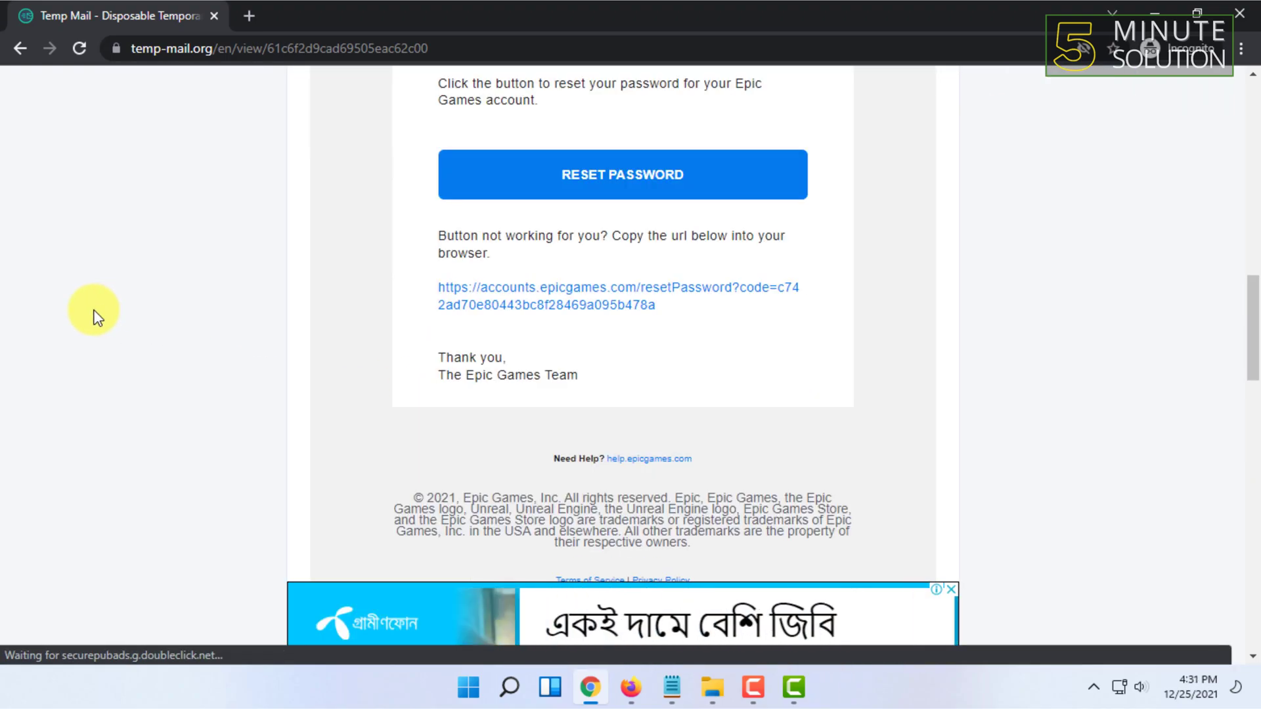
{"action": "left_click", "coordinate": [544, 306]}
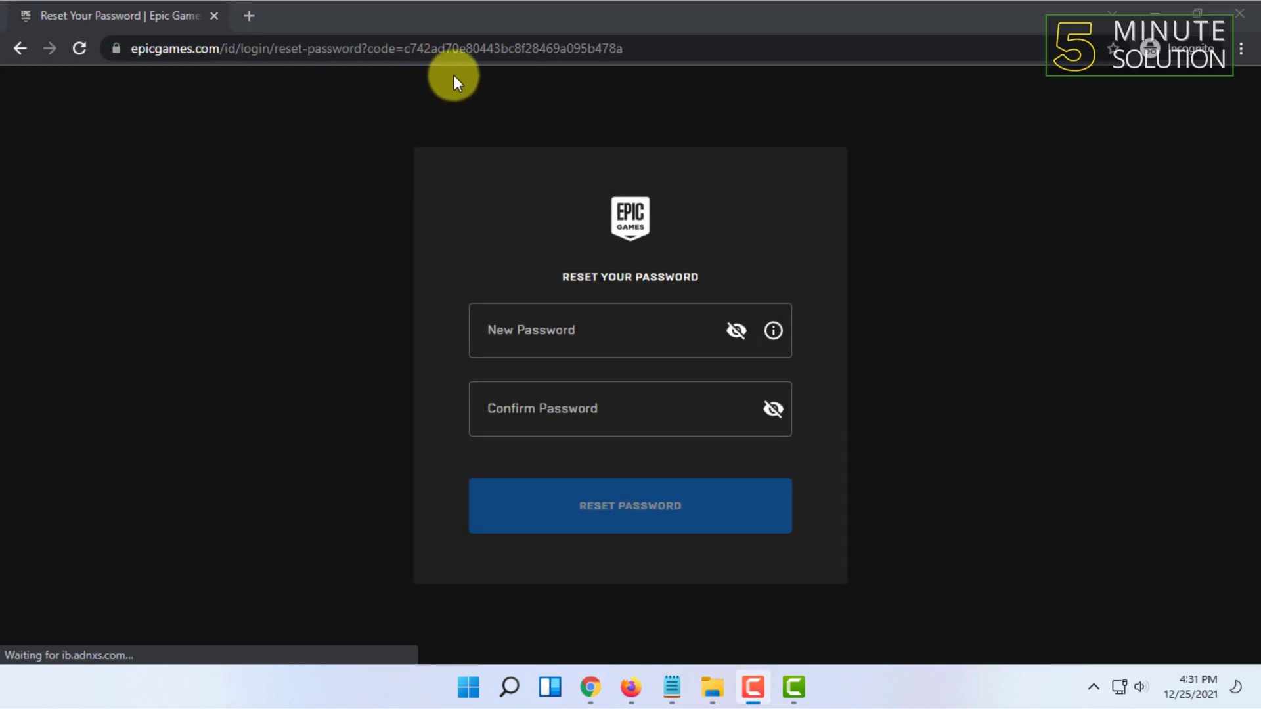
Enter the new password, retype it in Confirm Password, and submit RESET PASSWORD
{"action": "left_click", "coordinate": [599, 339]}
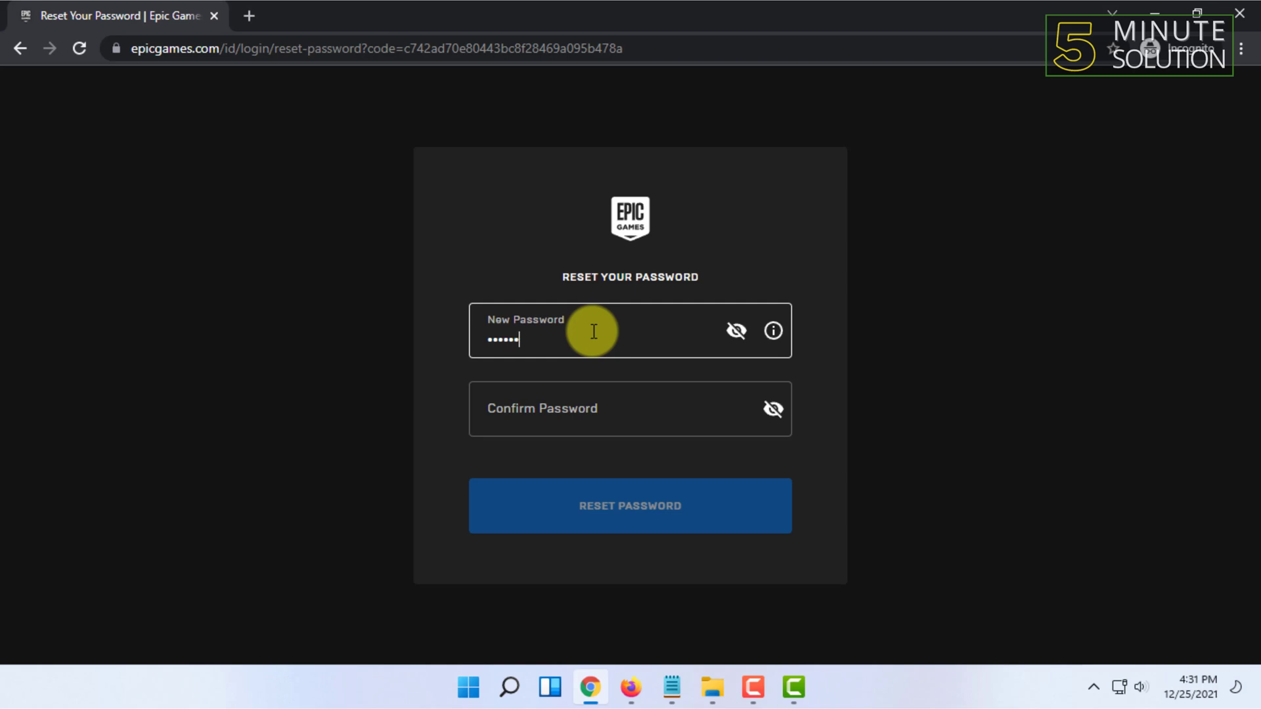
{"action": "key", "text": "Tab"}
{"action": "key", "text": "Tab"}
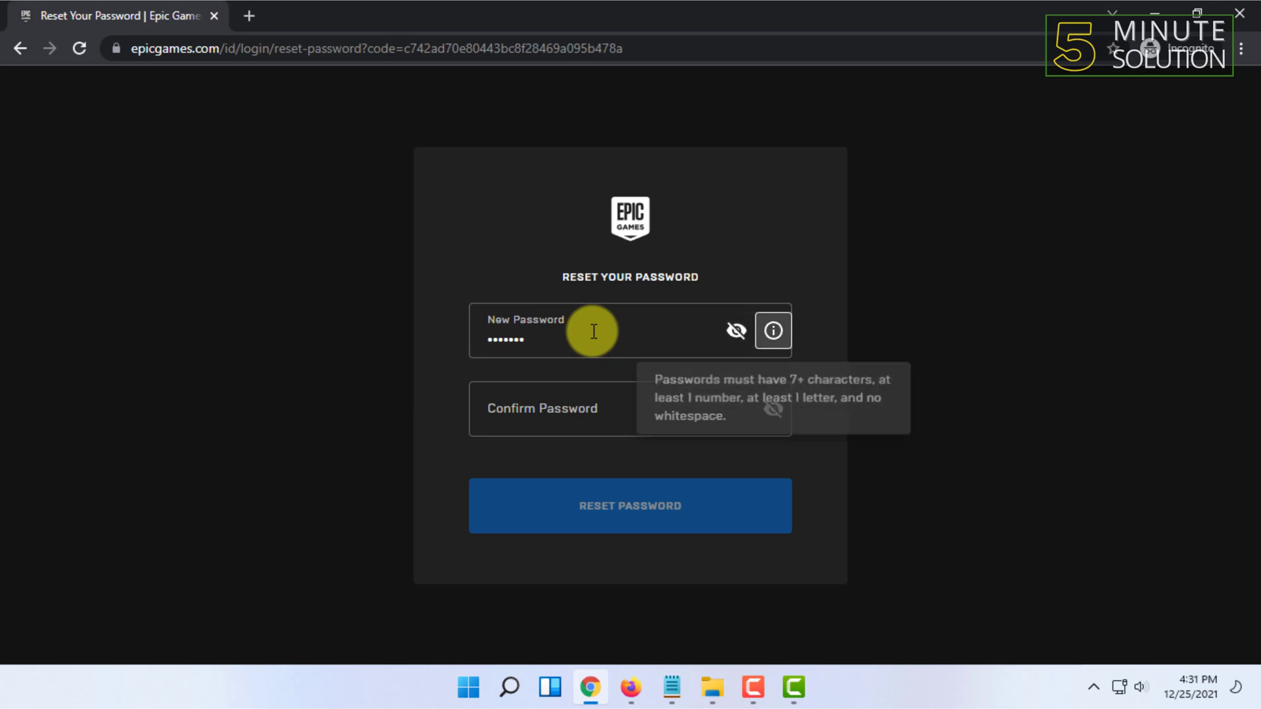
{"action": "key", "text": "Tab"}
{"action": "type", "text": "••••"}
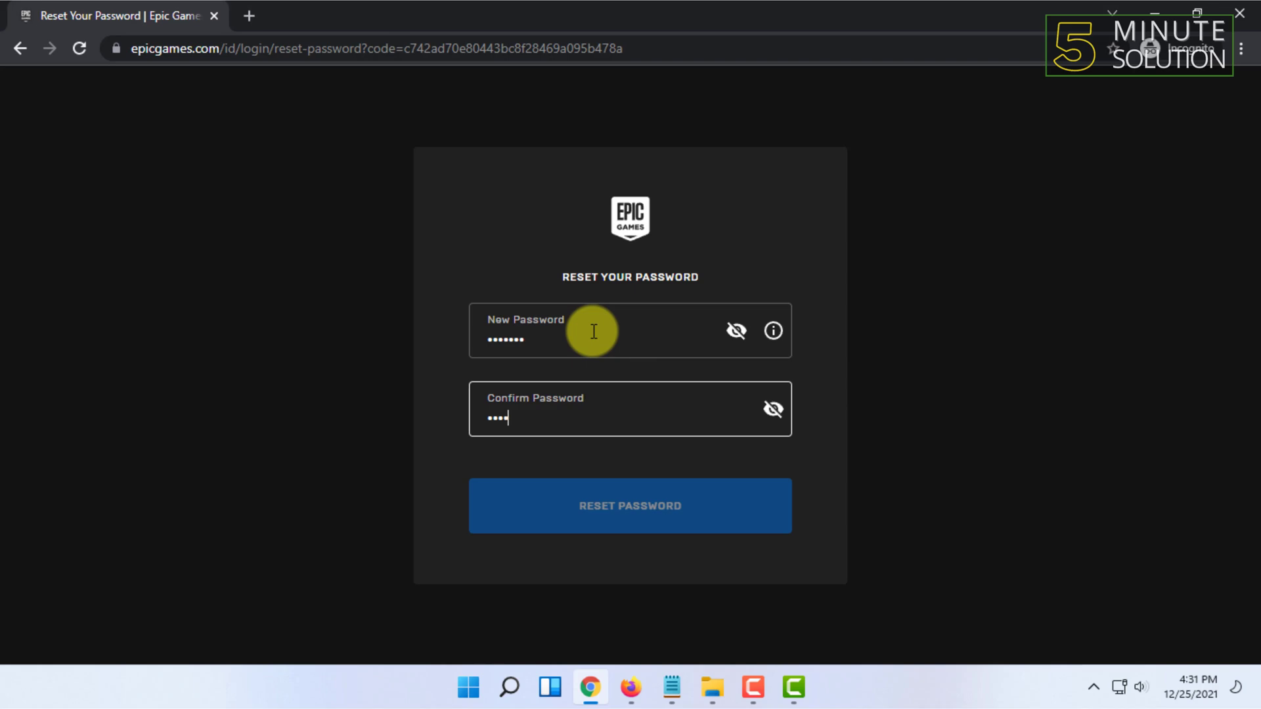
{"action": "type", "text": "•••"}
{"action": "left_click", "coordinate": [726, 519]}
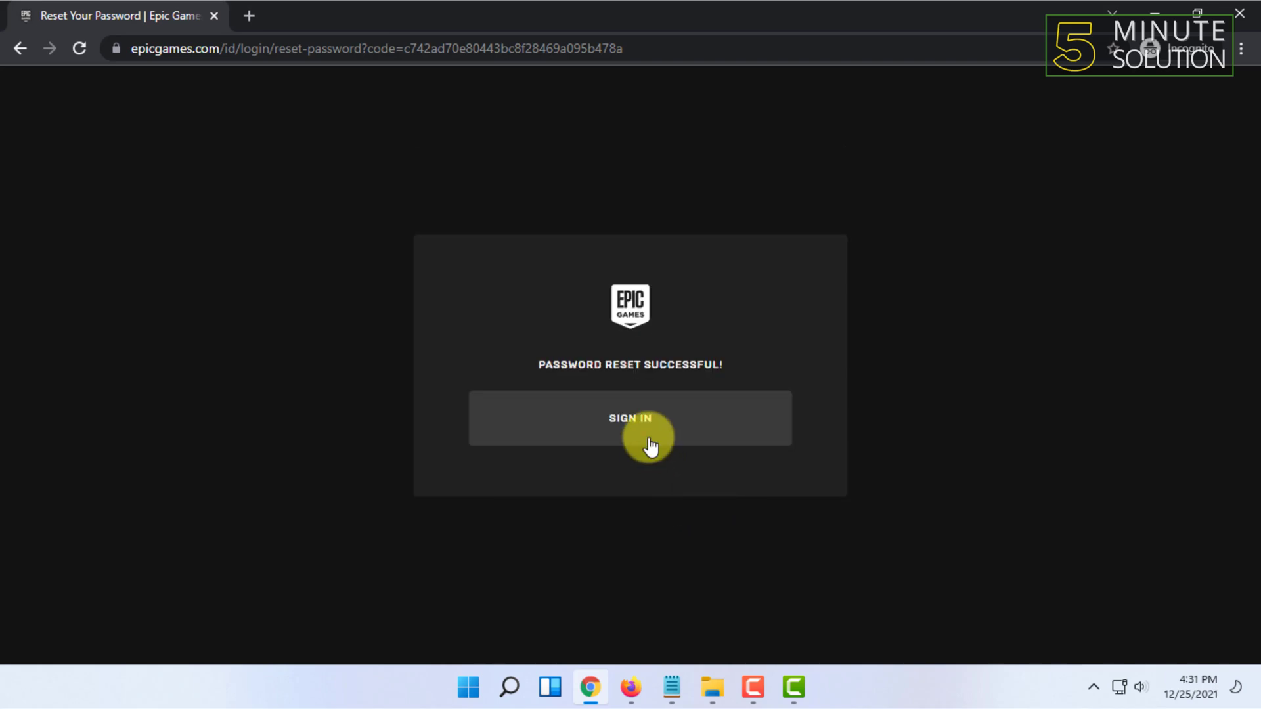
Go to the sign-in form and load temp-mail.org in a new tab
{"action": "left_click", "coordinate": [626, 428]}
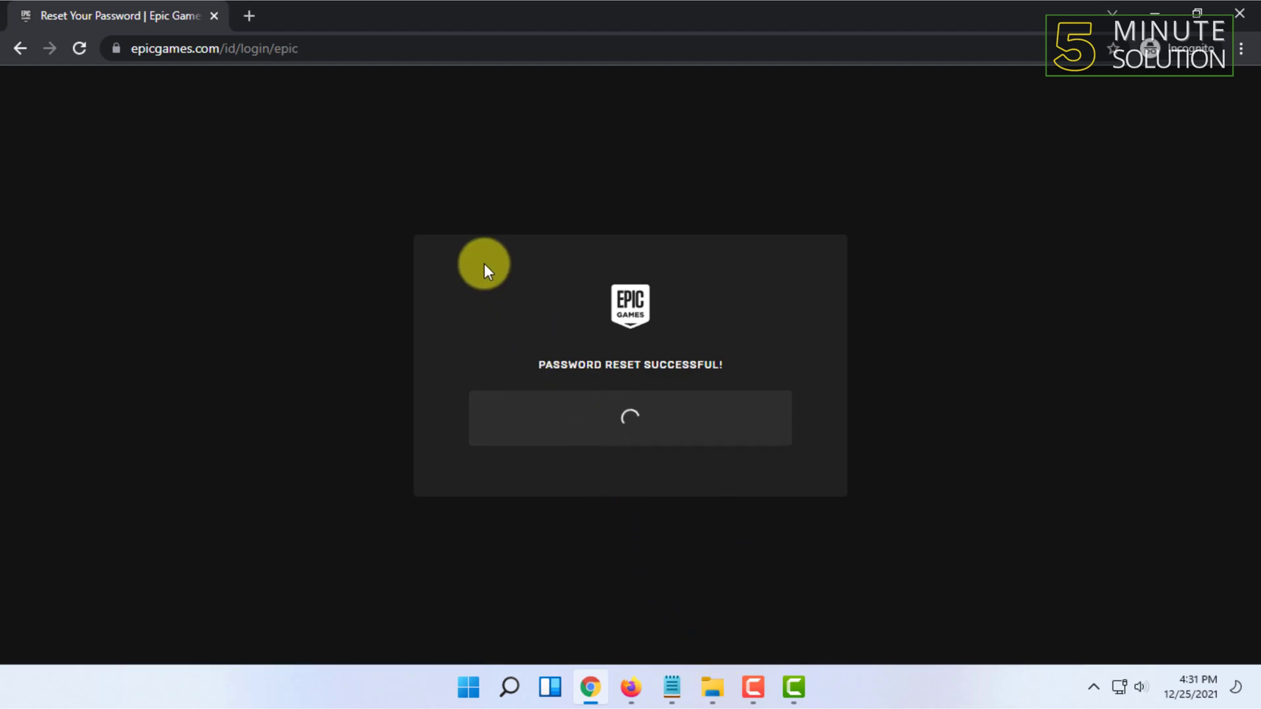
{"action": "left_click", "coordinate": [608, 298]}
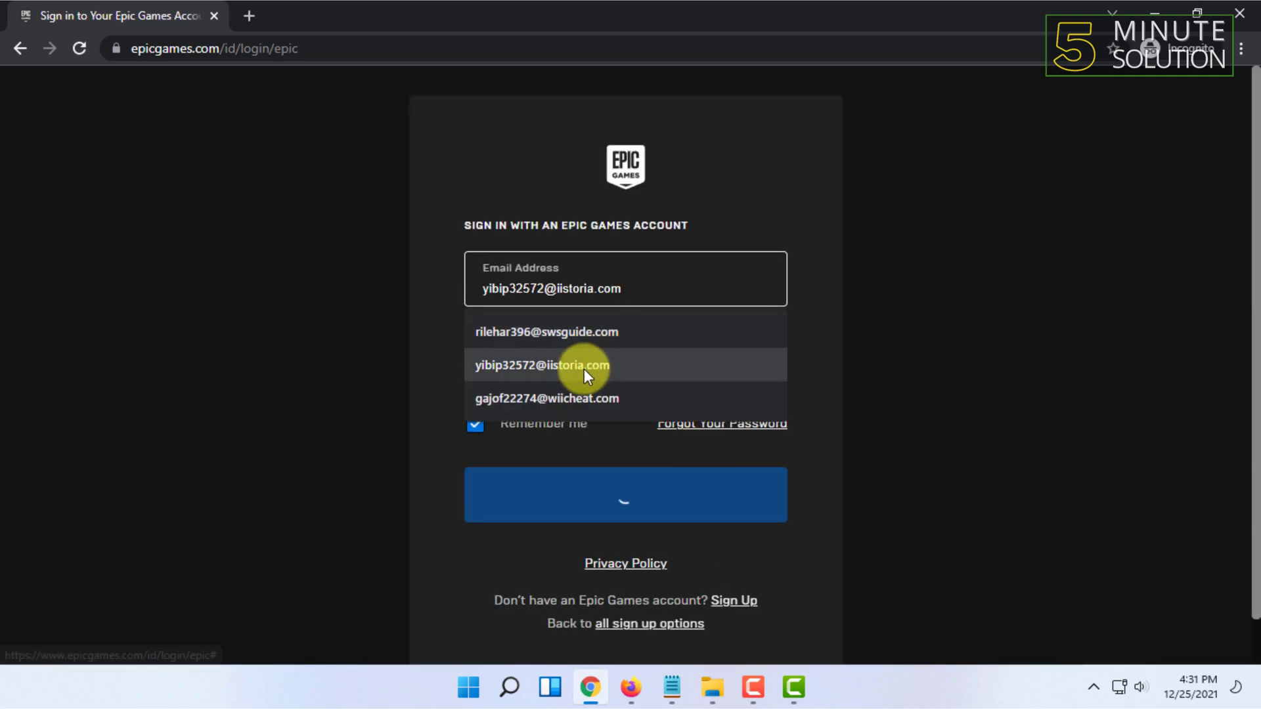
{"action": "left_click", "coordinate": [252, 3]}
{"action": "type", "text": "tem"}
{"action": "key", "text": "Return"}
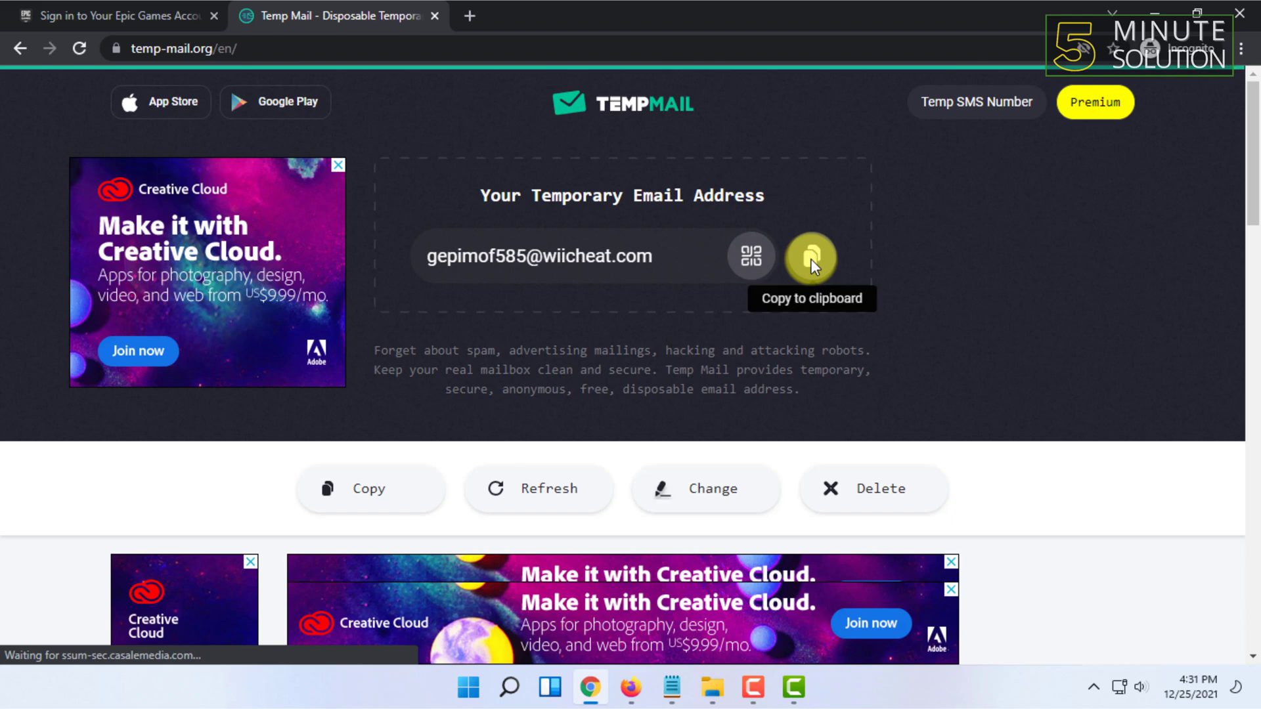
Log in with the copied temporary email address and the new password
{"action": "left_click", "coordinate": [810, 258]}
{"action": "key", "text": "ctrl+shift+Tab"}
{"action": "left_click", "coordinate": [535, 282]}
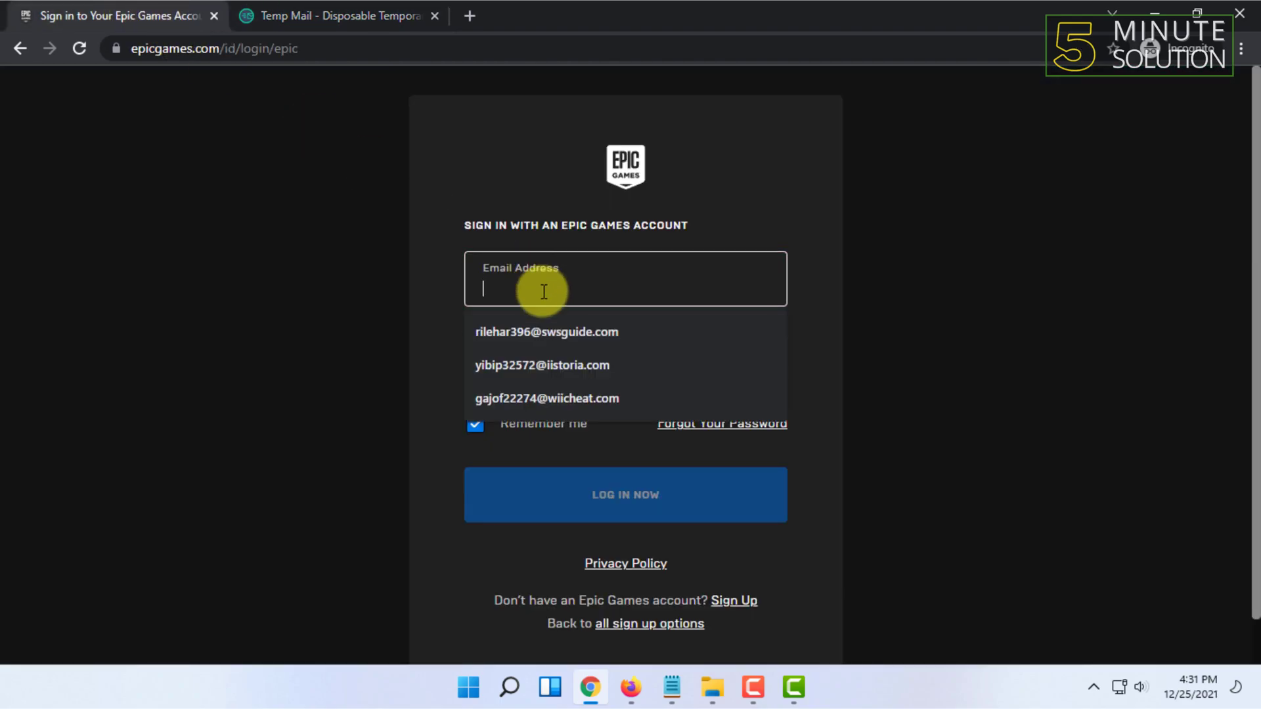
{"action": "key", "text": "ctrl+v"}
{"action": "left_click", "coordinate": [566, 358]}
{"action": "type", "text": "••"}
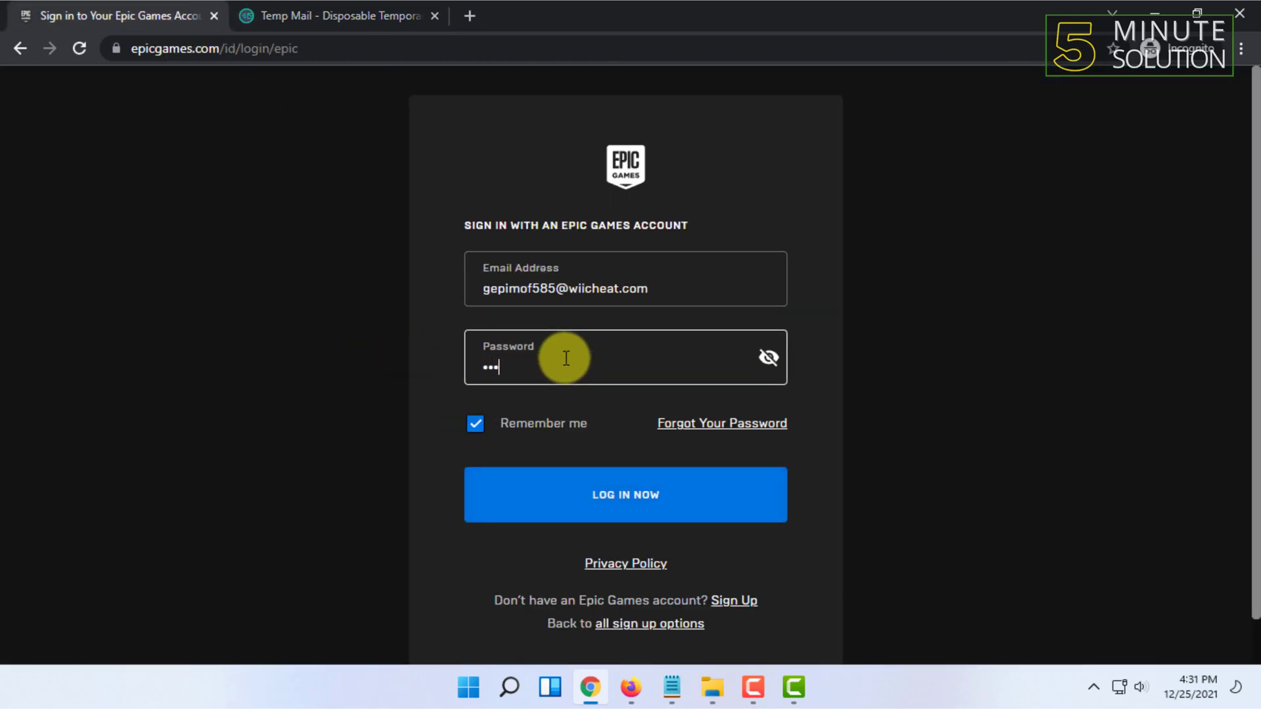
{"action": "left_click", "coordinate": [661, 492]}
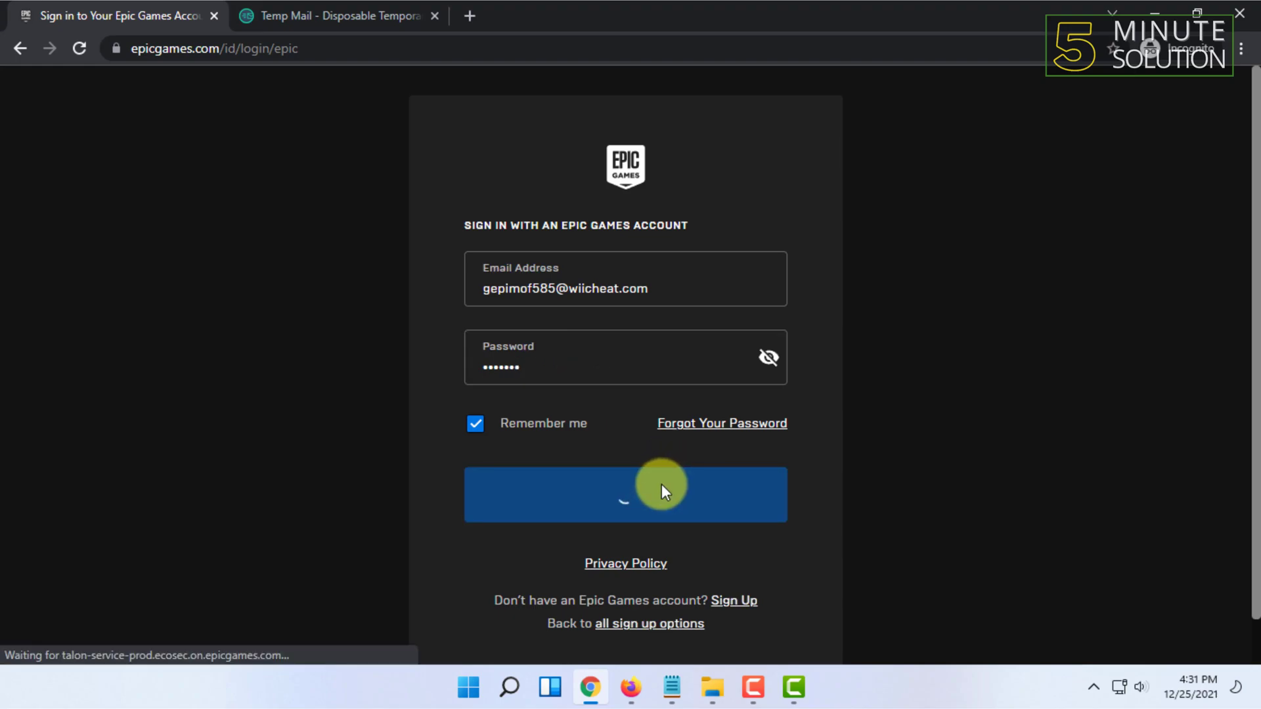